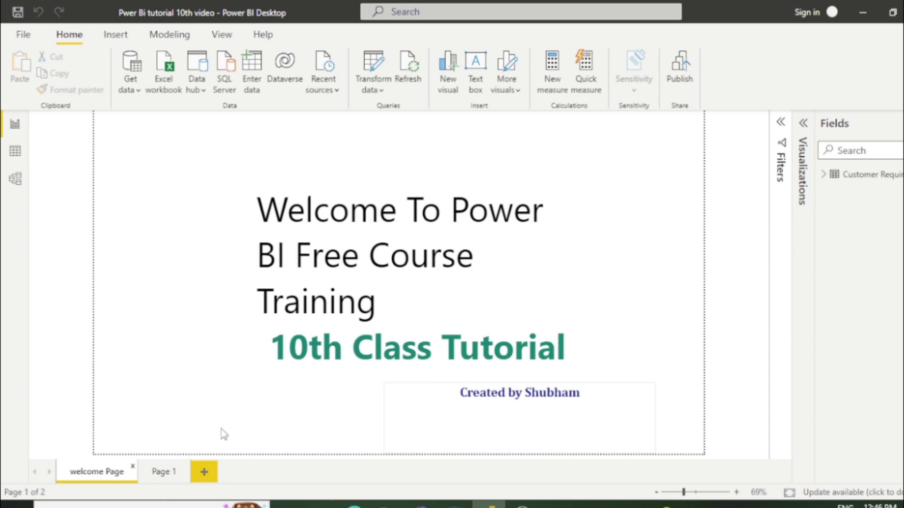
{"action": "left_click", "coordinate": [162, 472]}
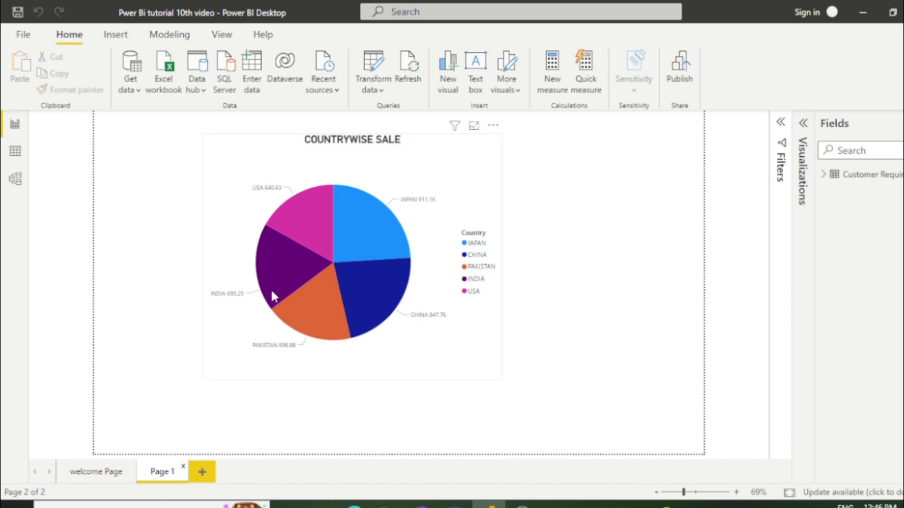
{"action": "mouse_move", "coordinate": [455, 272]}
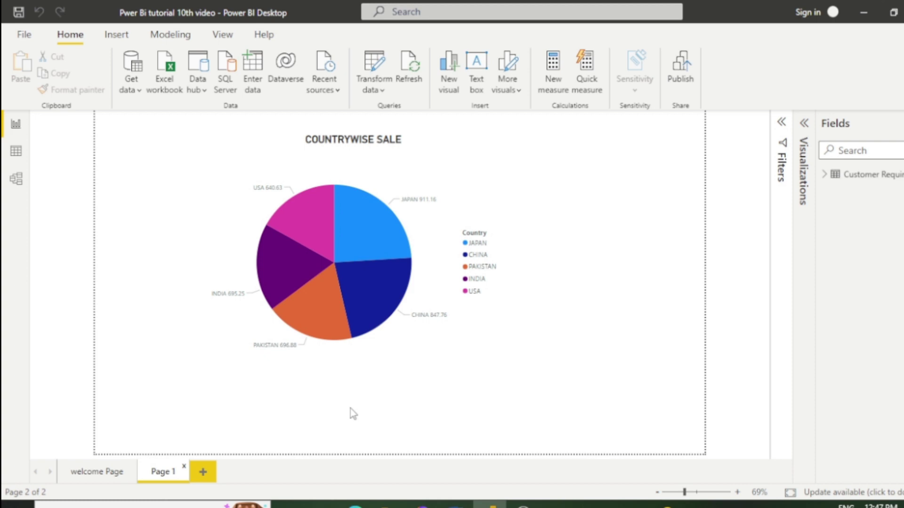
{"action": "mouse_move", "coordinate": [490, 506]}
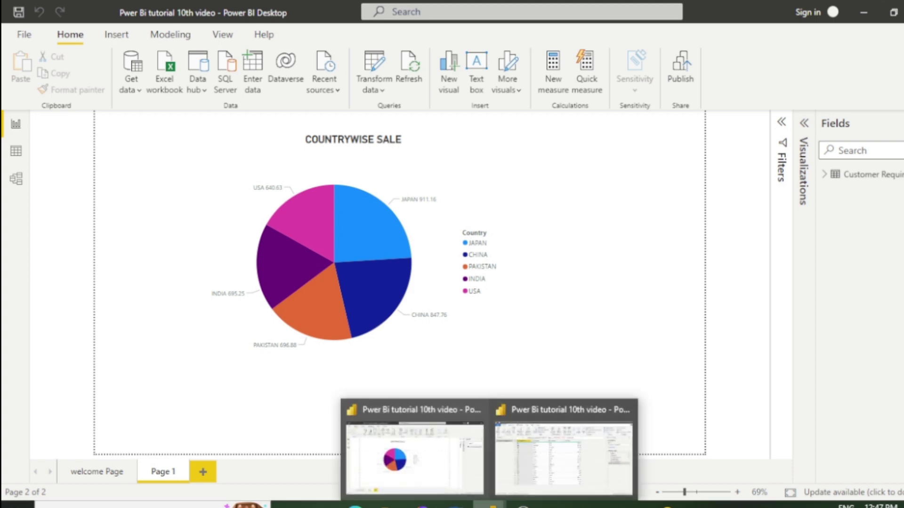
- Switch to the Power Query Editor and open the Manage Parameters dropdown for a new parameter
{"action": "left_click", "coordinate": [534, 470]}
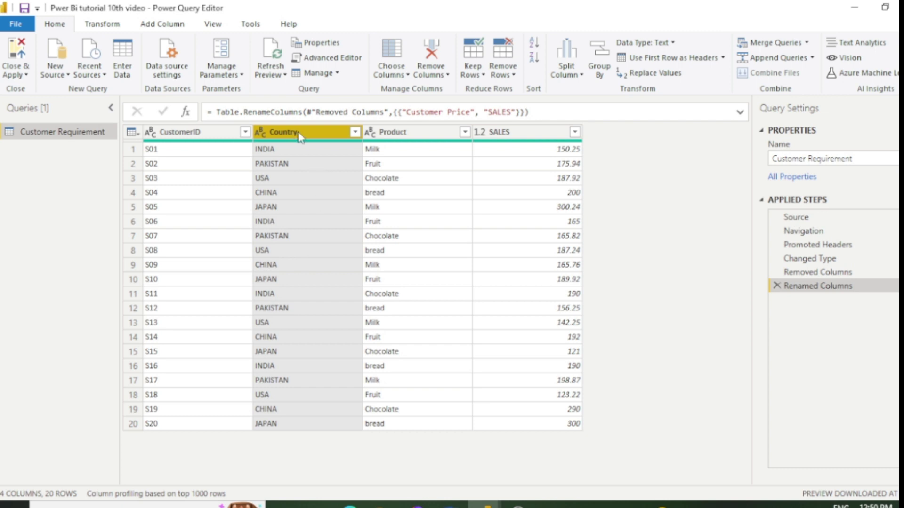
{"action": "left_click", "coordinate": [230, 75]}
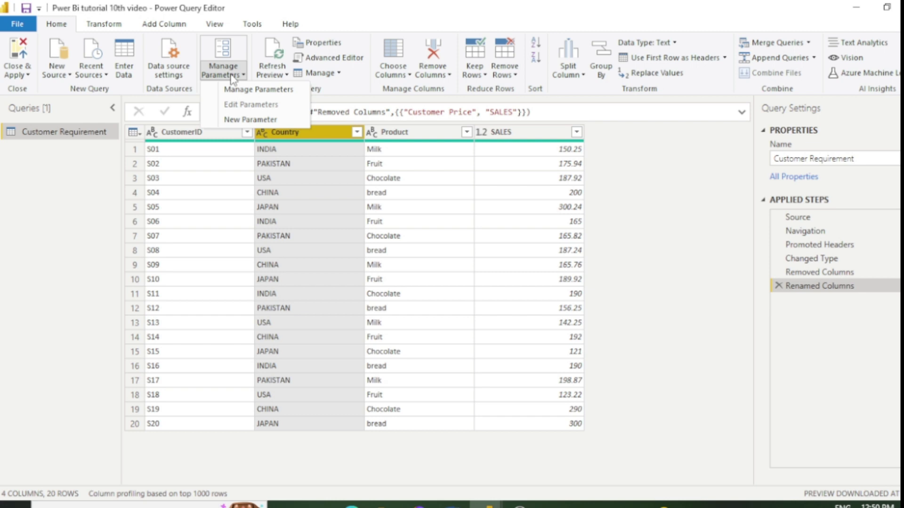
- Create a new parameter and rename Parameter1 to 'countrywise filter'
{"action": "left_click", "coordinate": [261, 121]}
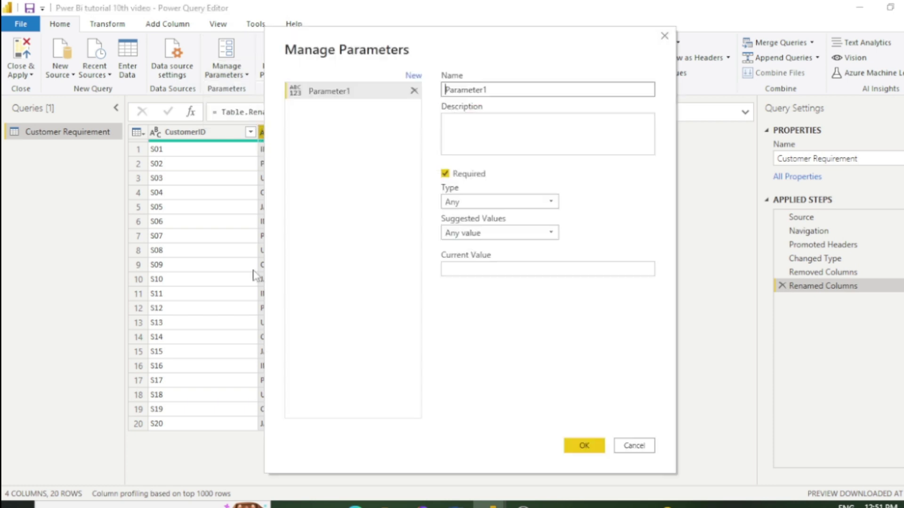
{"action": "left_click", "coordinate": [507, 91]}
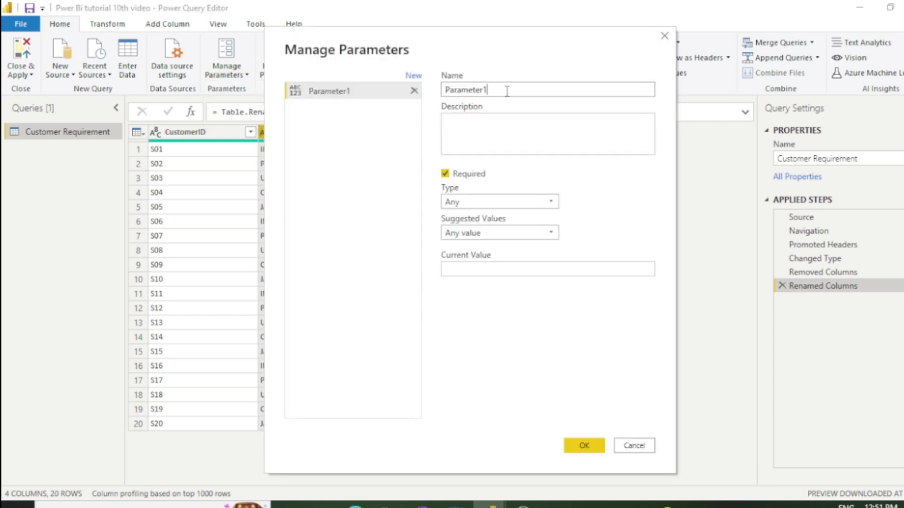
{"action": "double_click", "coordinate": [507, 91]}
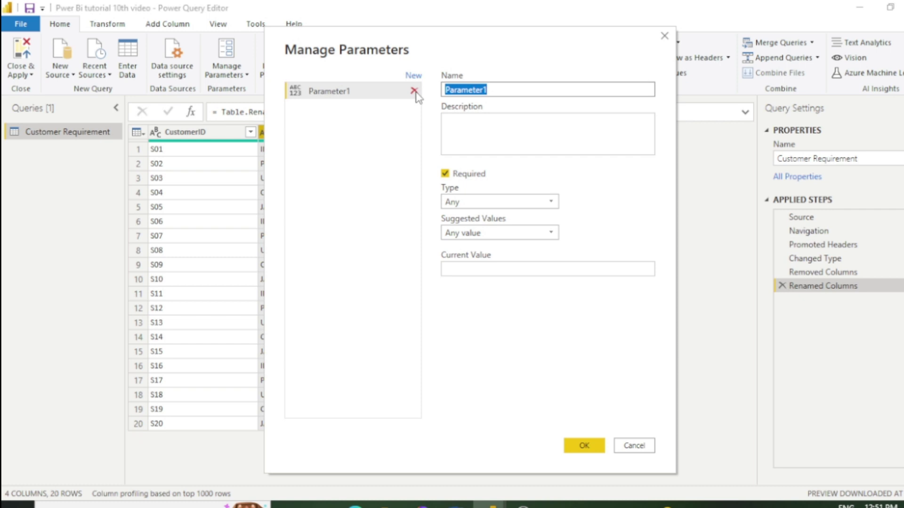
{"action": "key", "text": "BackSpace"}
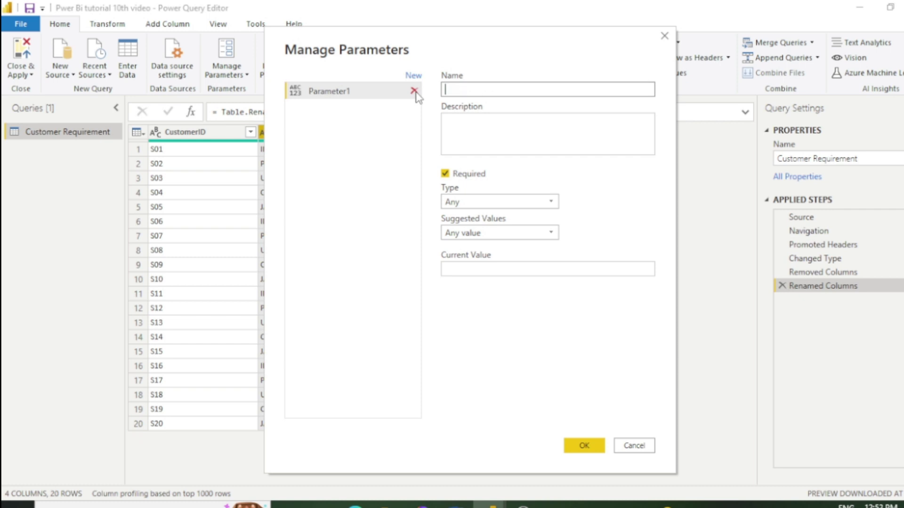
{"action": "type", "text": "countrywise filter"}
- Give the parameter the description 'ok' and the Text type
{"action": "left_click", "coordinate": [465, 131]}
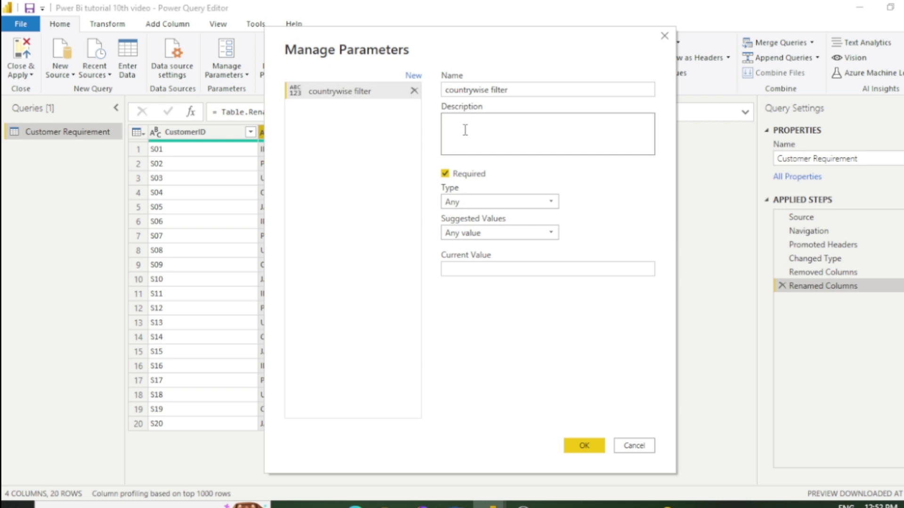
{"action": "type", "text": "ok"}
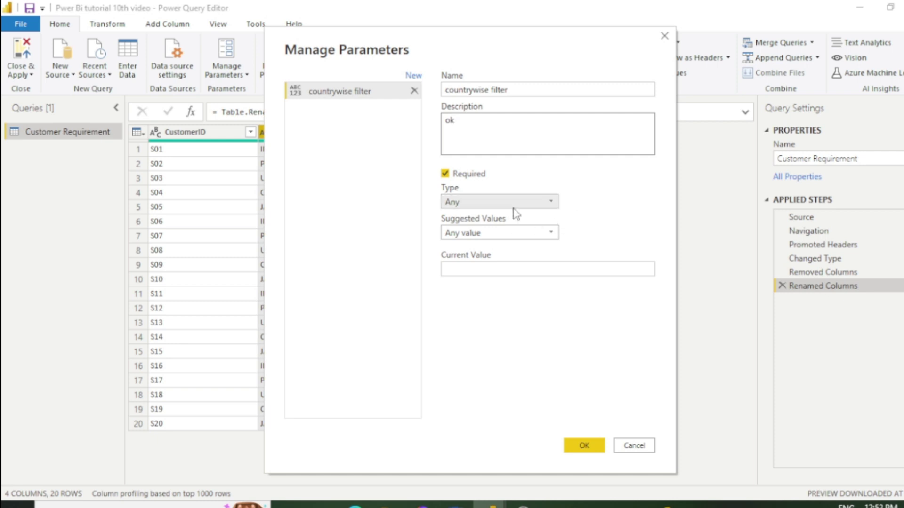
{"action": "left_click", "coordinate": [551, 203]}
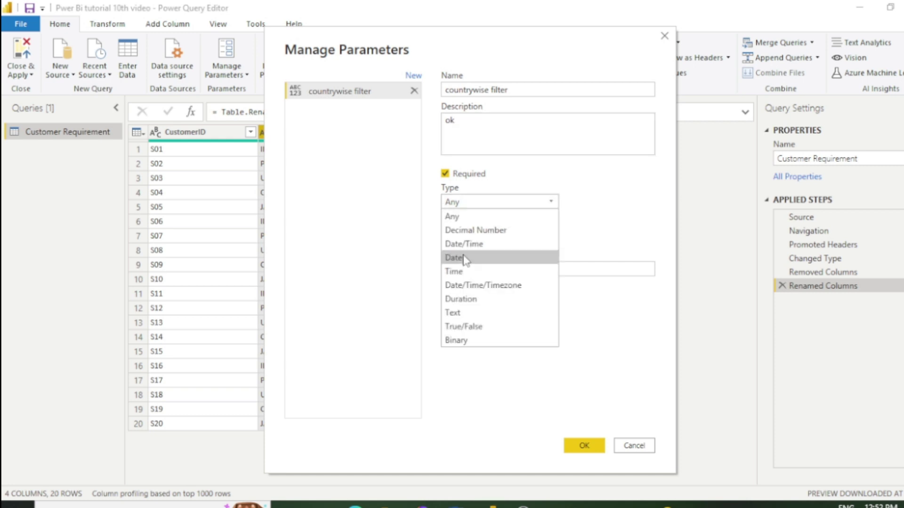
{"action": "left_click", "coordinate": [461, 314]}
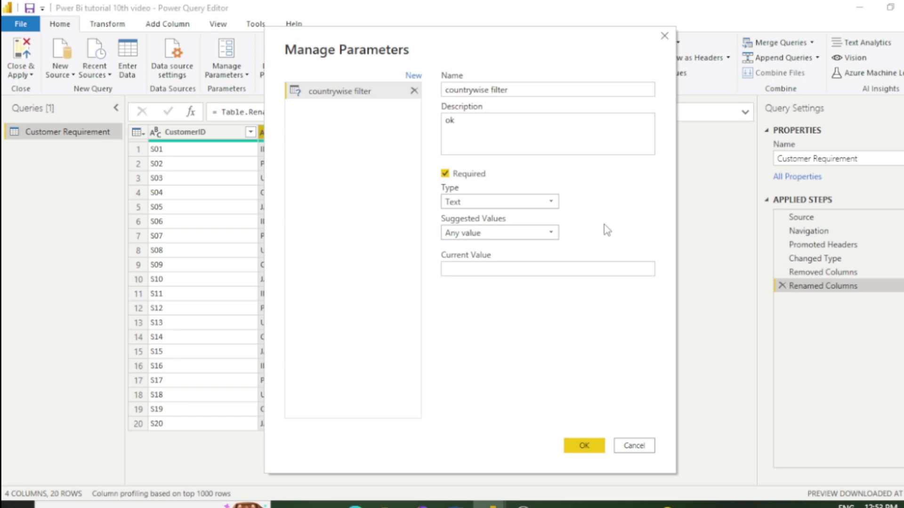
{"action": "left_click", "coordinate": [549, 233]}
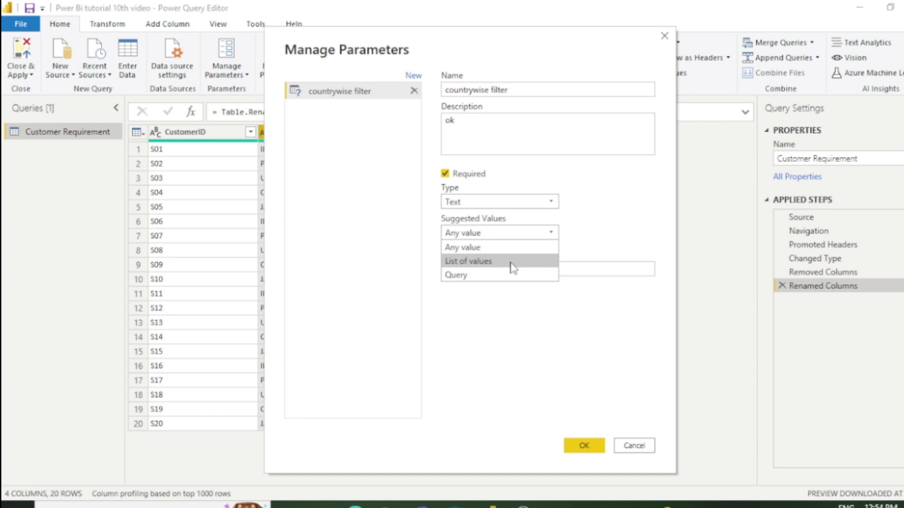
- Use a list of values as suggested values, entering INDIA and PAKISTAN
{"action": "left_click", "coordinate": [512, 267]}
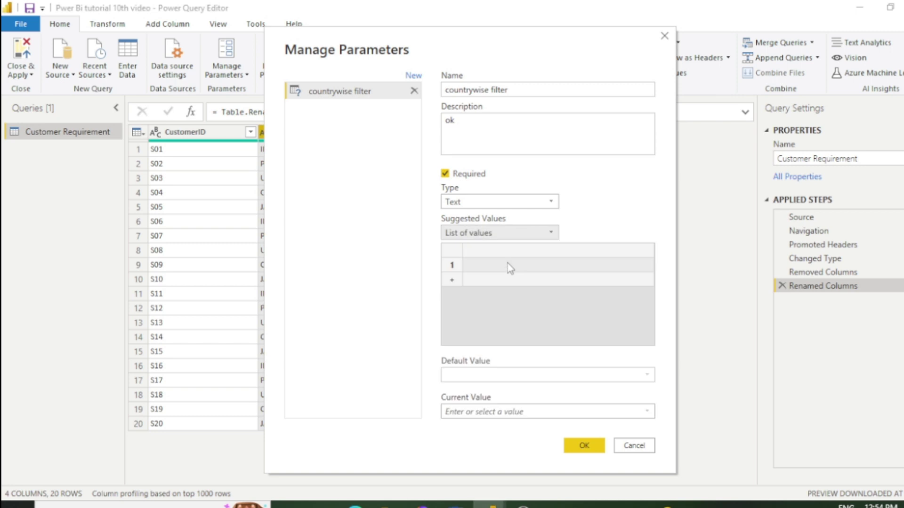
{"action": "left_click", "coordinate": [508, 267]}
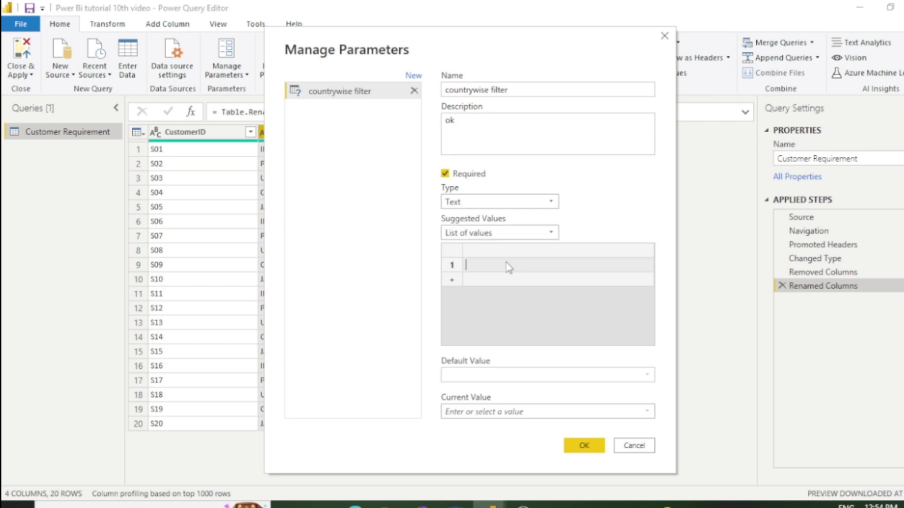
{"action": "type", "text": "india"}
{"action": "key", "text": "BackSpace"}
{"action": "key", "text": "BackSpace"}
{"action": "key", "text": "BackSpace"}
{"action": "key", "text": "BackSpace"}
{"action": "key", "text": "BackSpace"}
{"action": "left_click_drag", "start_coordinate": [510, 44], "coordinate": [593, 48]}
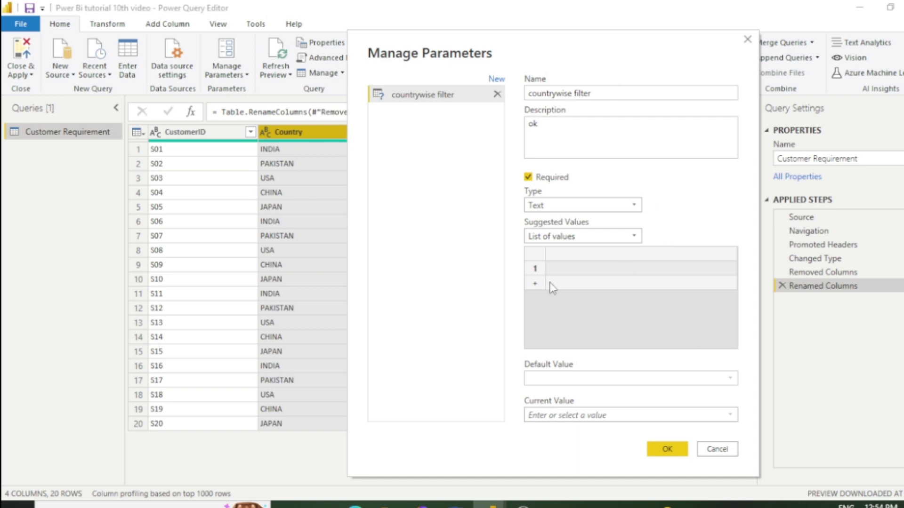
{"action": "left_click", "coordinate": [557, 272]}
{"action": "left_click", "coordinate": [557, 273]}
{"action": "key", "text": "Return"}
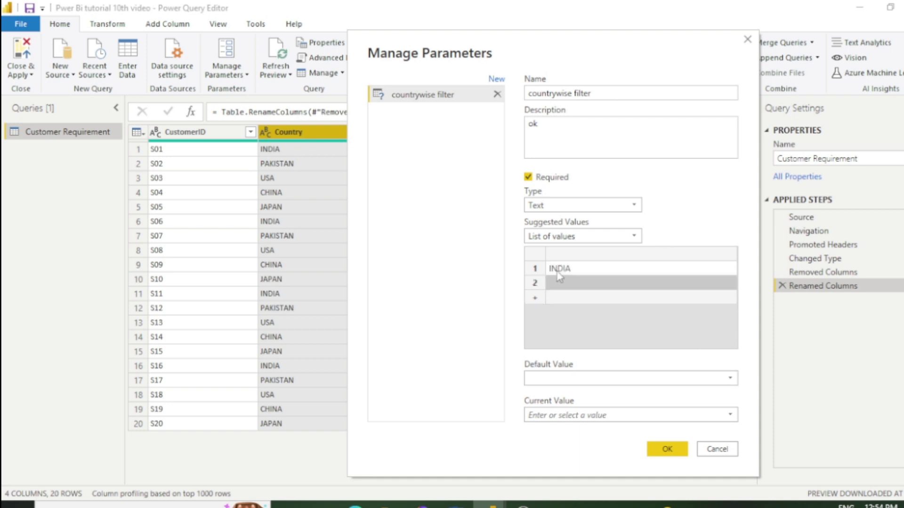
{"action": "type", "text": "PAKISTAN"}
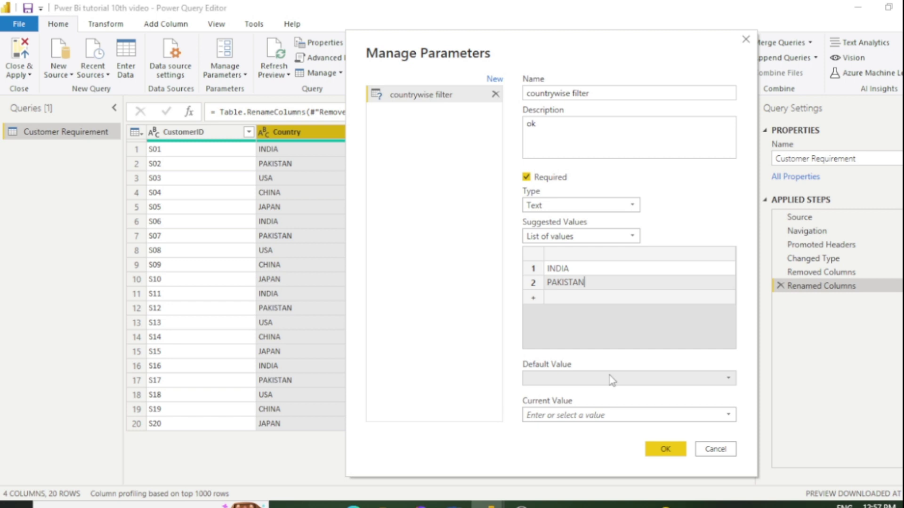
- Set INDIA as the default and current value and save the countrywise filter parameter
{"action": "left_click", "coordinate": [611, 380]}
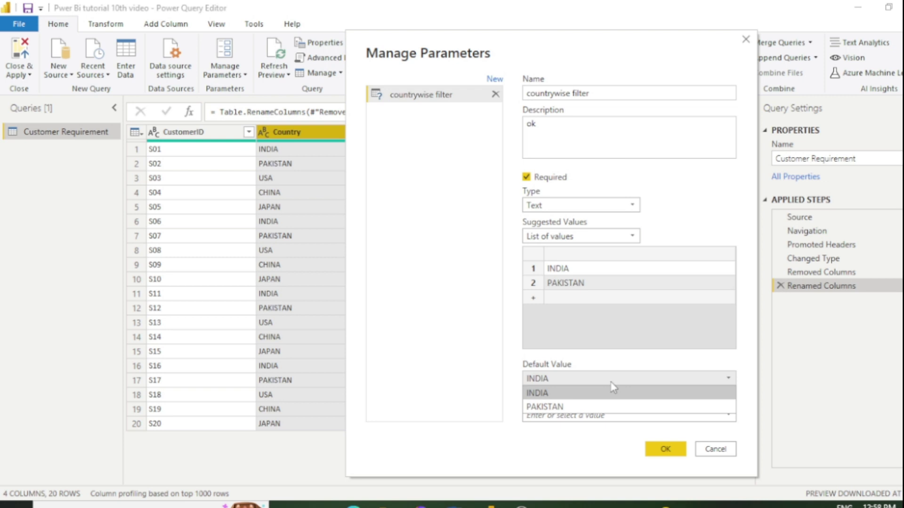
{"action": "left_click", "coordinate": [564, 394]}
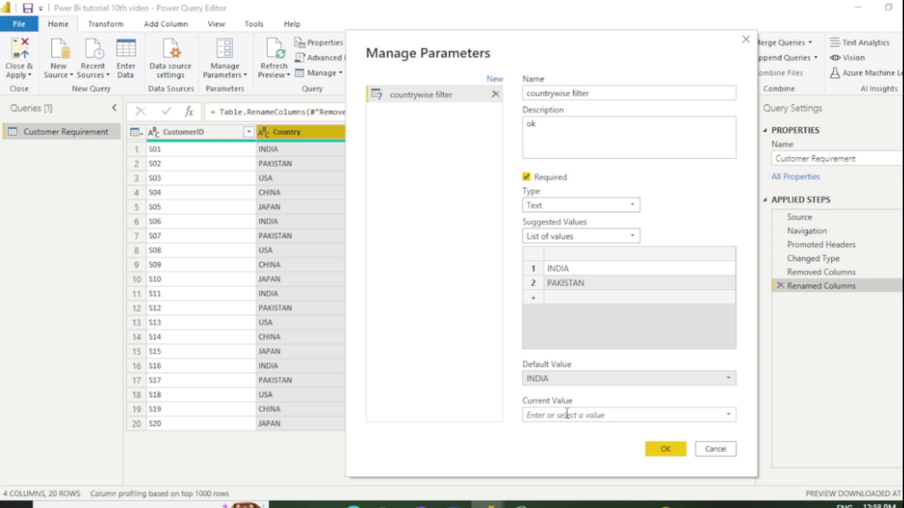
{"action": "left_click", "coordinate": [568, 415]}
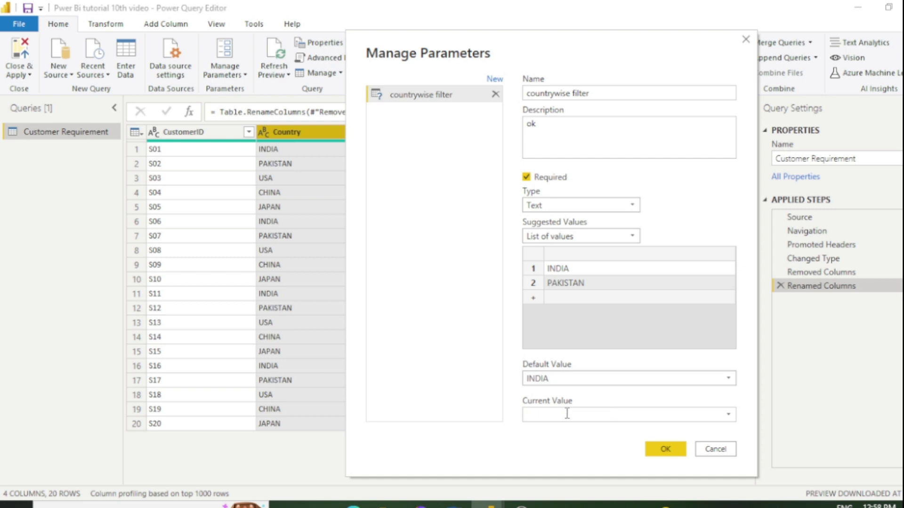
{"action": "type", "text": "INDIA"}
{"action": "left_click", "coordinate": [665, 449]}
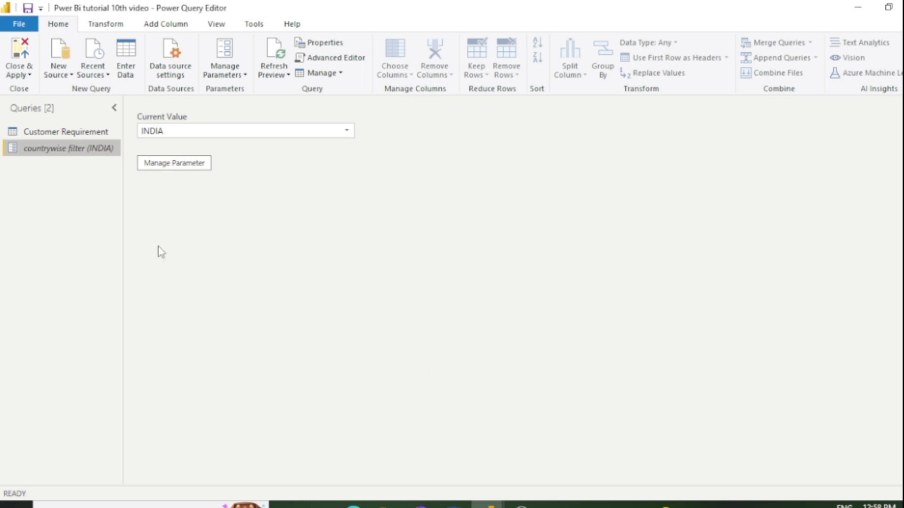
- On the Customer Requirement query, start an Equals text filter on the Country column
{"action": "left_click", "coordinate": [75, 135]}
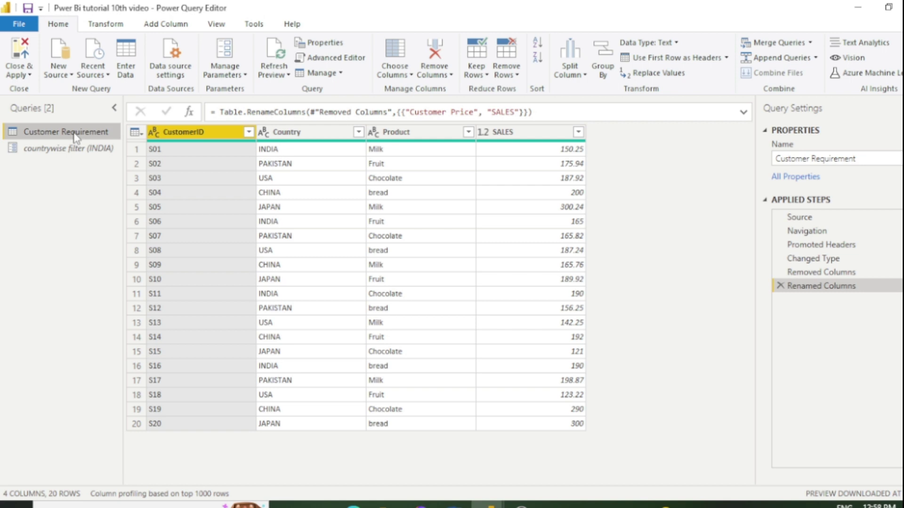
{"action": "left_click", "coordinate": [307, 133]}
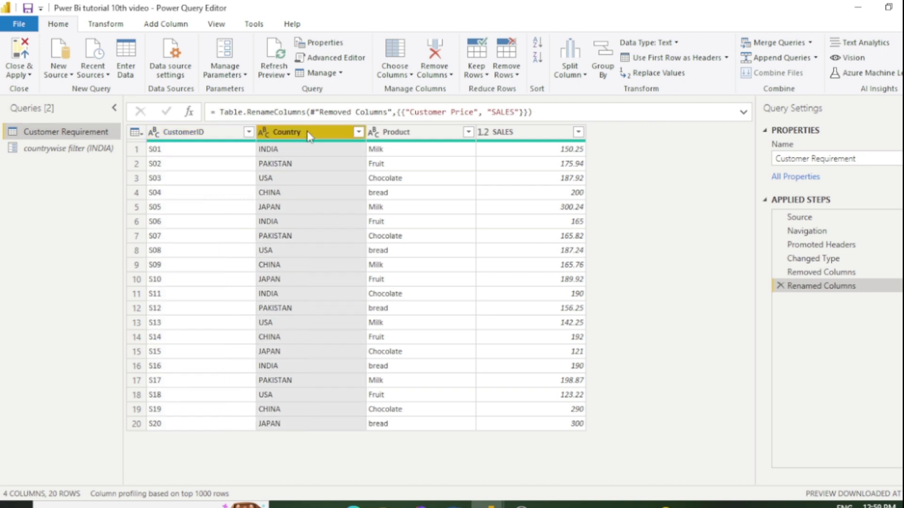
{"action": "left_click", "coordinate": [358, 133]}
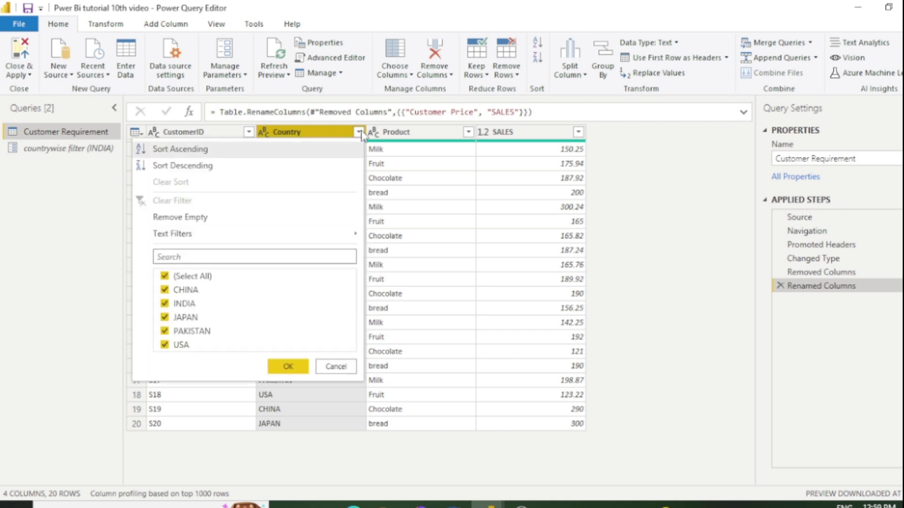
{"action": "mouse_move", "coordinate": [193, 238]}
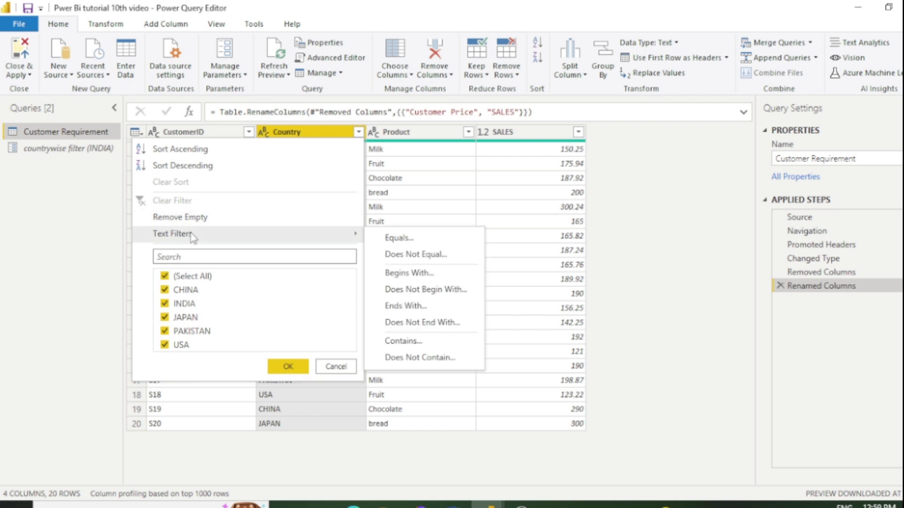
{"action": "left_click", "coordinate": [405, 240]}
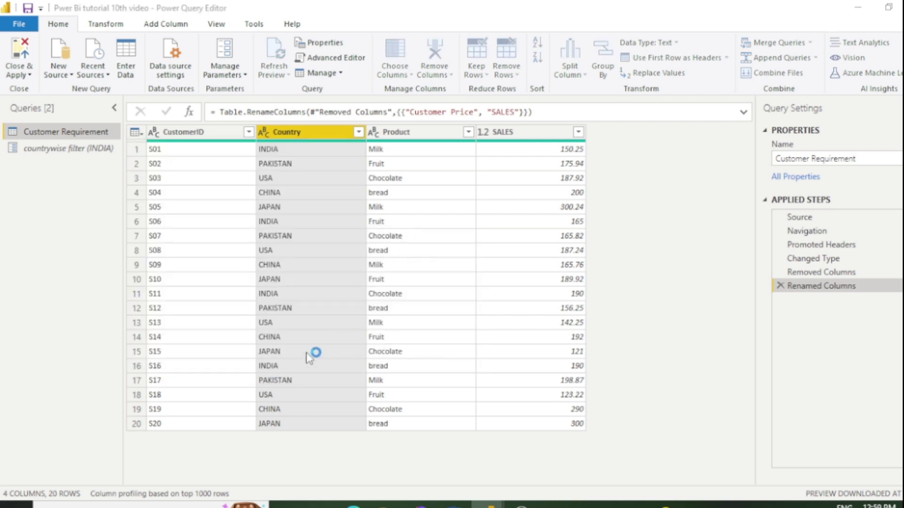
- Compare Country against the countrywise filter parameter, keeping only the INDIA rows
{"action": "left_click", "coordinate": [391, 253]}
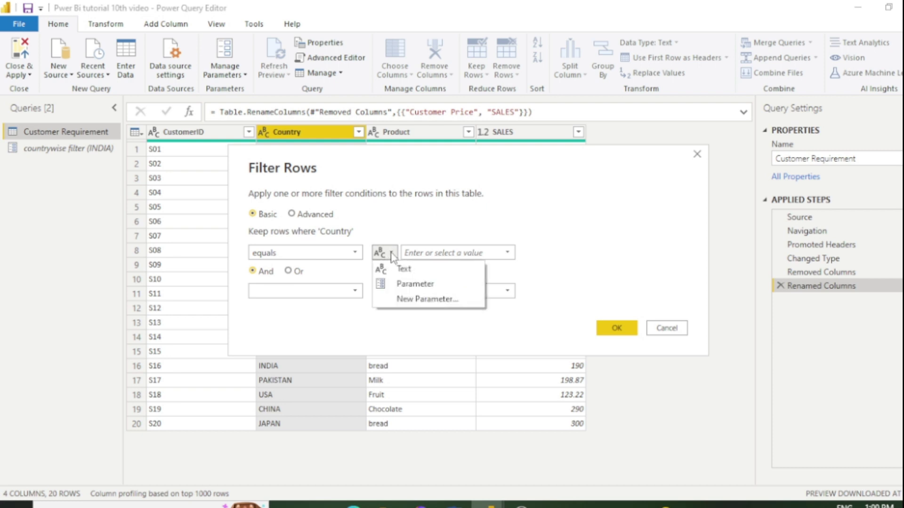
{"action": "left_click", "coordinate": [400, 285]}
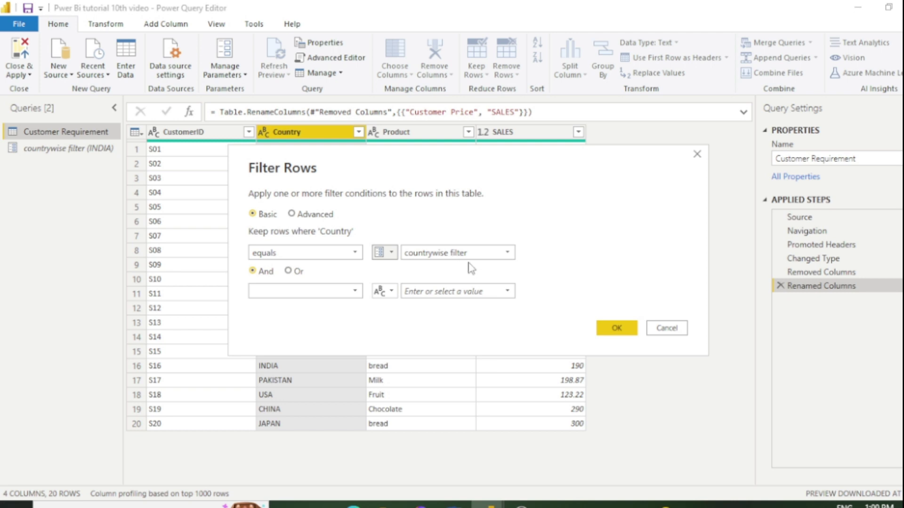
{"action": "left_click", "coordinate": [507, 253]}
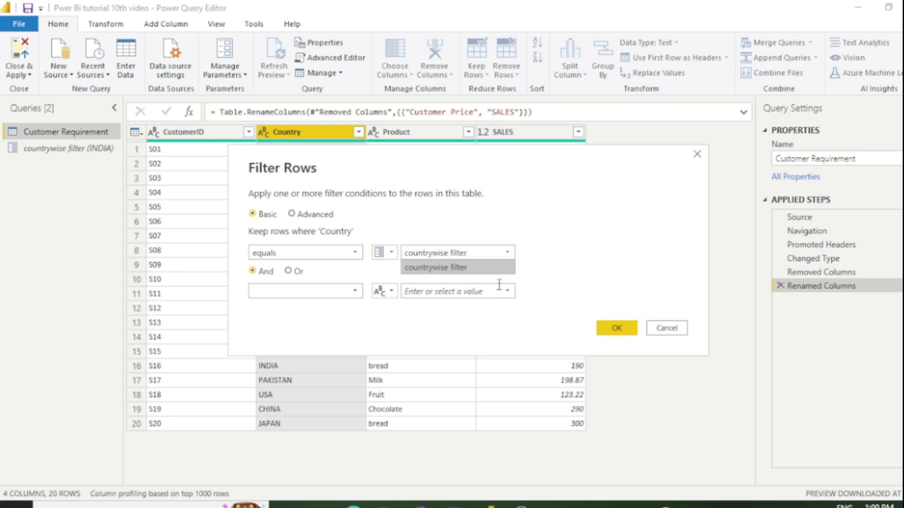
{"action": "left_click", "coordinate": [501, 313]}
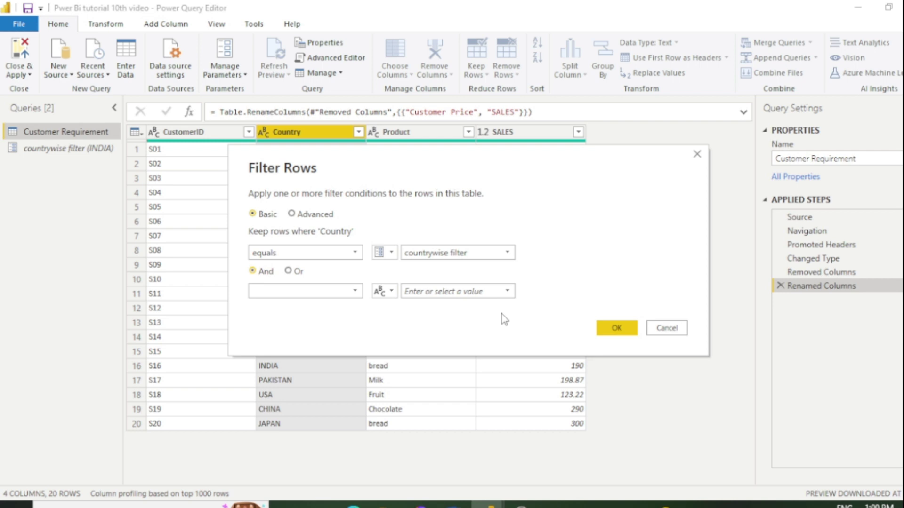
{"action": "left_click", "coordinate": [626, 330]}
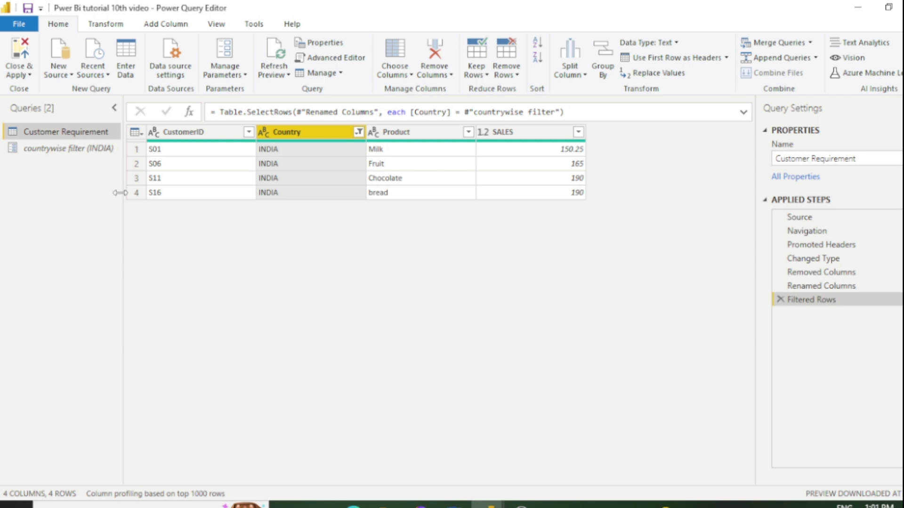
{"action": "left_click", "coordinate": [29, 75]}
- Close and apply the query changes so the pie chart shows only INDIA at 691.25
{"action": "left_click", "coordinate": [26, 89]}
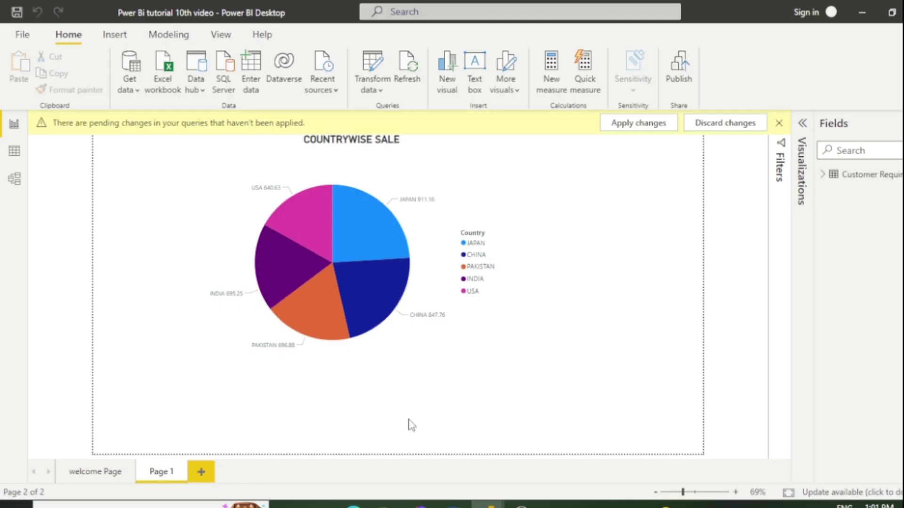
{"action": "left_click", "coordinate": [638, 124]}
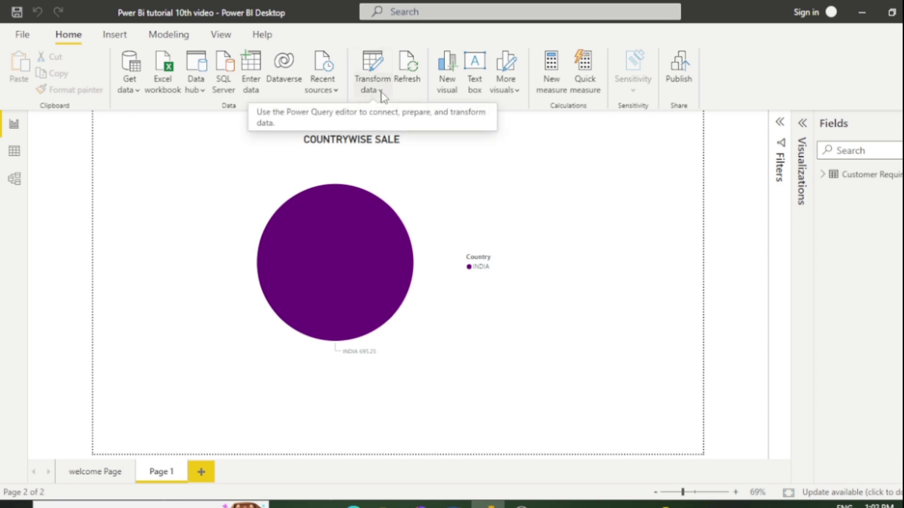
{"action": "left_click", "coordinate": [381, 93]}
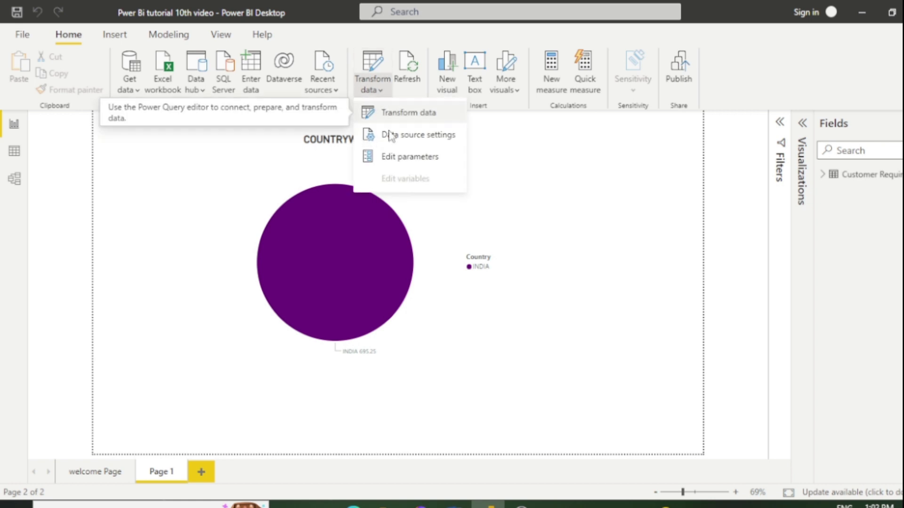
{"action": "left_click", "coordinate": [397, 163]}
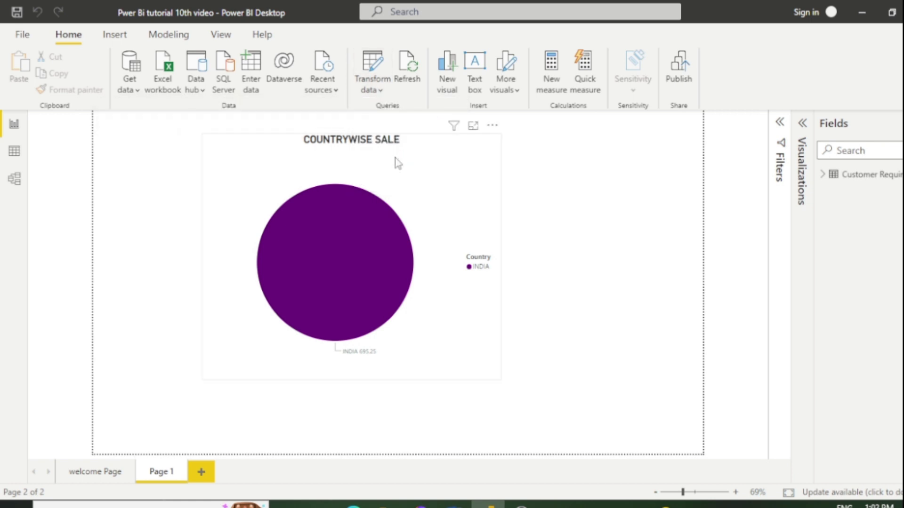
- Change countrywise filter to PAKISTAN and apply, leaving a single PAKISTAN slice of 696.88
{"action": "left_click", "coordinate": [460, 252]}
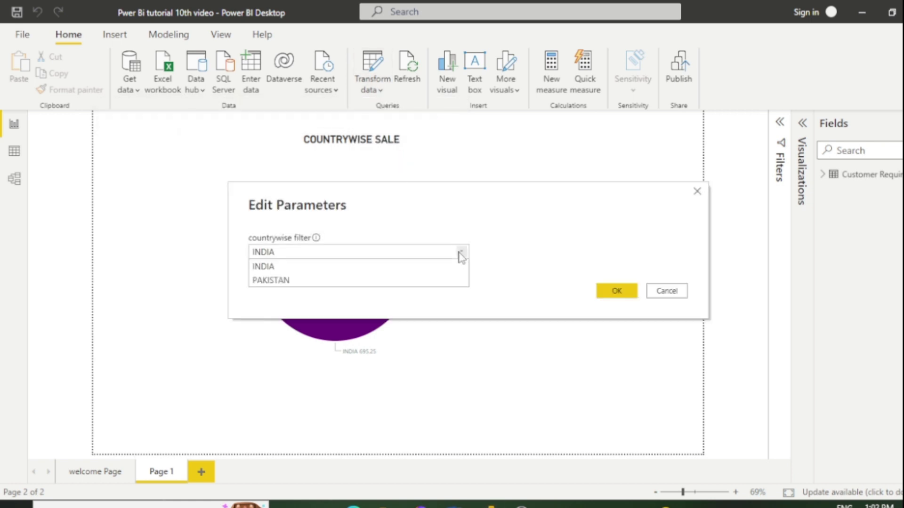
{"action": "left_click", "coordinate": [281, 282]}
{"action": "left_click", "coordinate": [622, 294]}
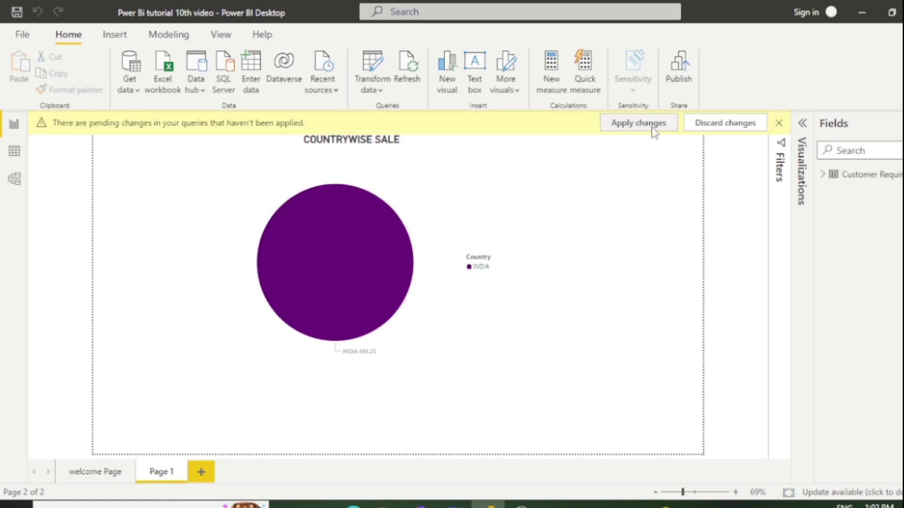
{"action": "left_click", "coordinate": [654, 132]}
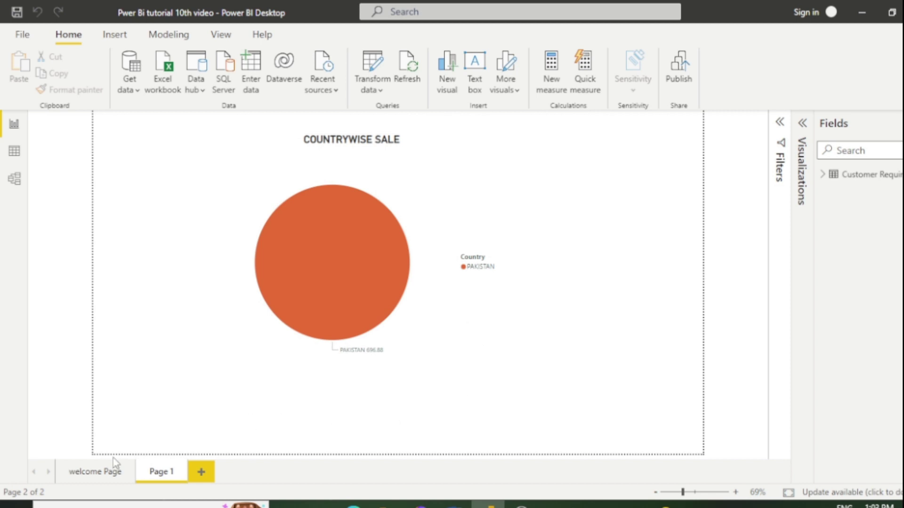
- Switch to the report's welcome Page tab
{"action": "left_click", "coordinate": [98, 476]}
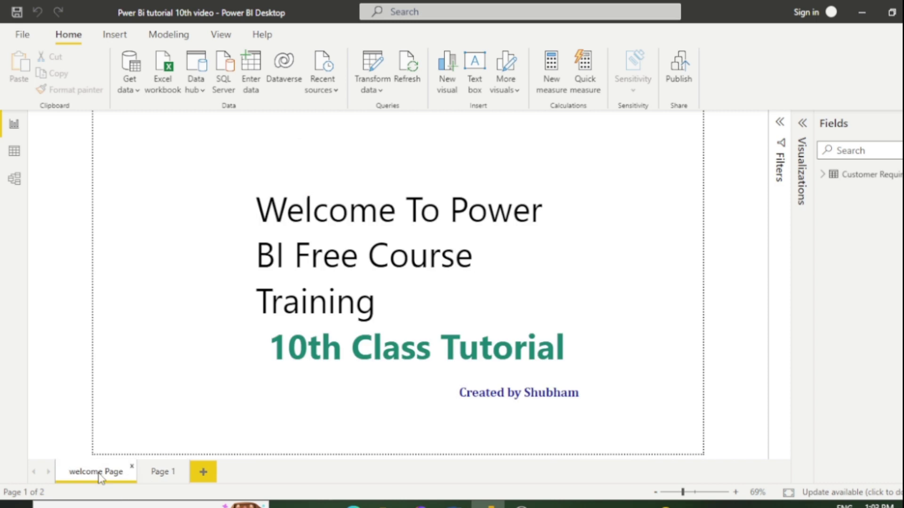